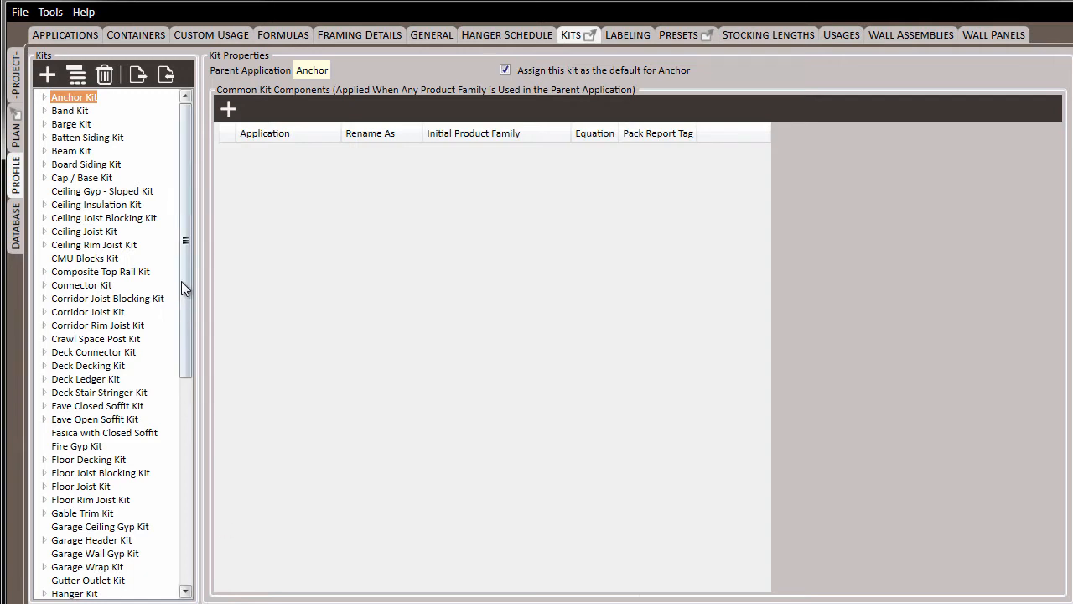
Rename the Top Rail Kit as "Deck Top Rail Kit"
{"action": "left_click_drag", "start_coordinate": [187, 264], "coordinate": [181, 495]}
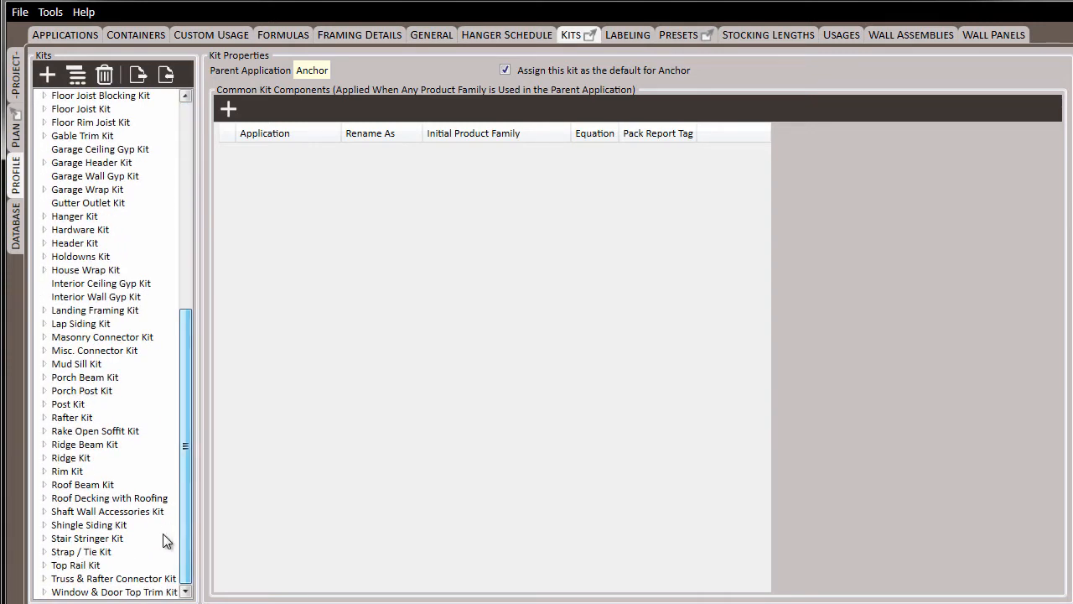
{"action": "left_click", "coordinate": [80, 566]}
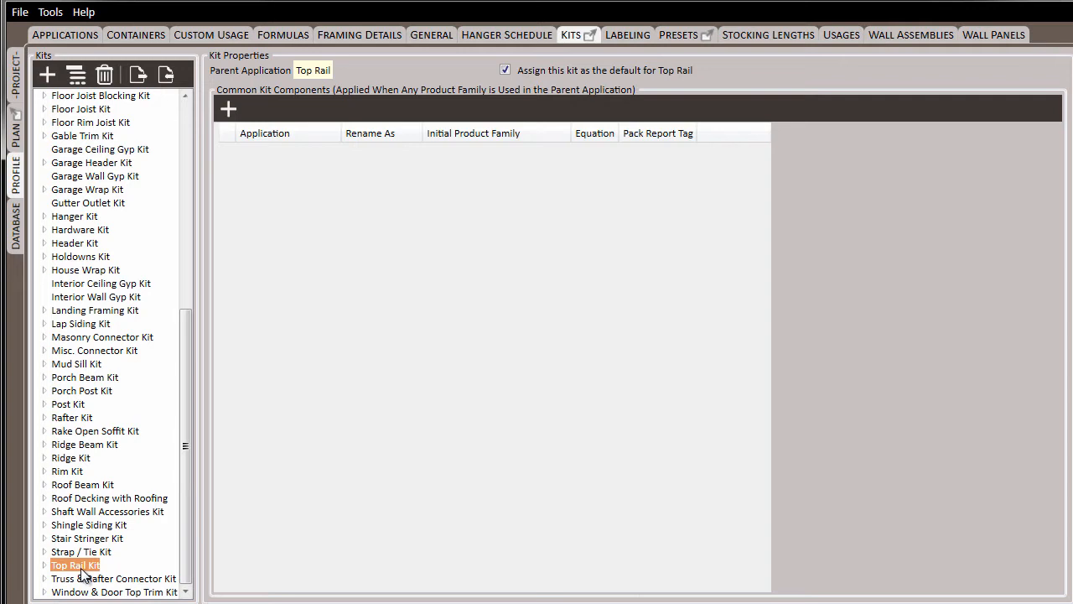
{"action": "right_click", "coordinate": [81, 570]}
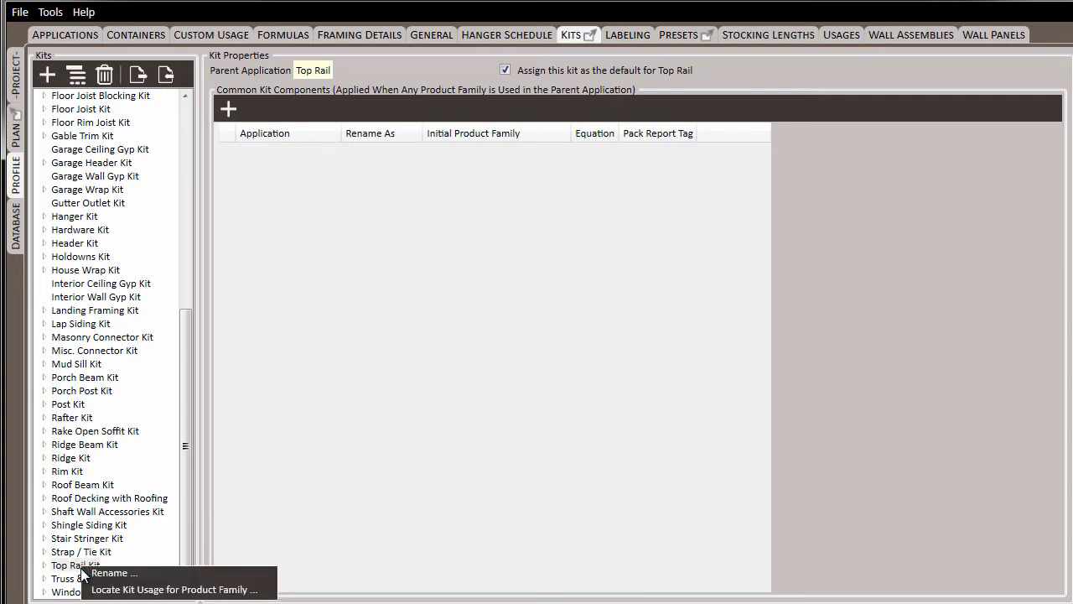
{"action": "left_click", "coordinate": [105, 571]}
{"action": "key", "text": "Home"}
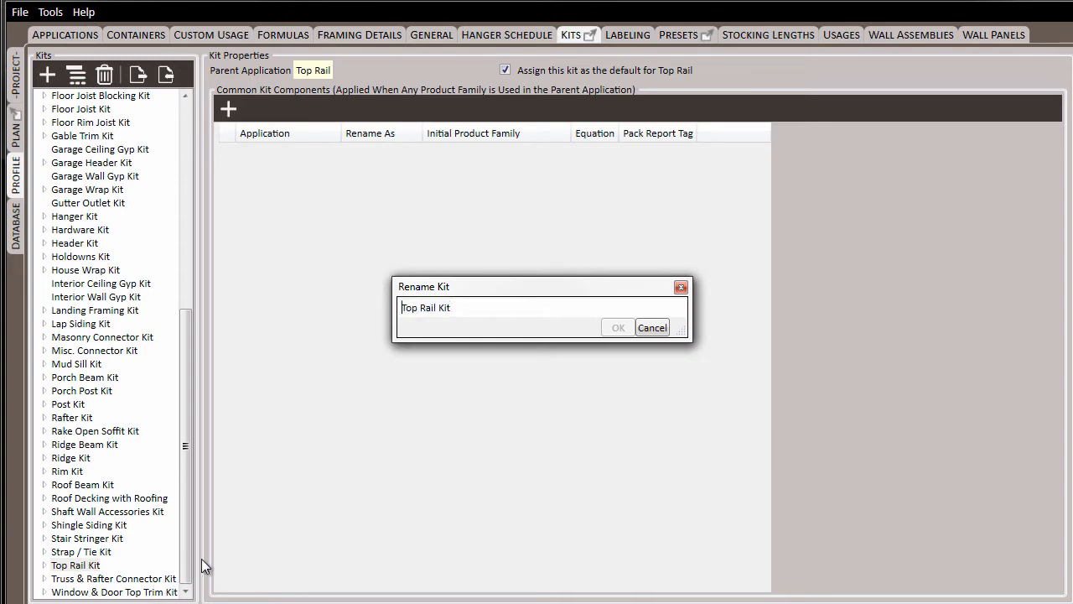
{"action": "type", "text": "Deck"}
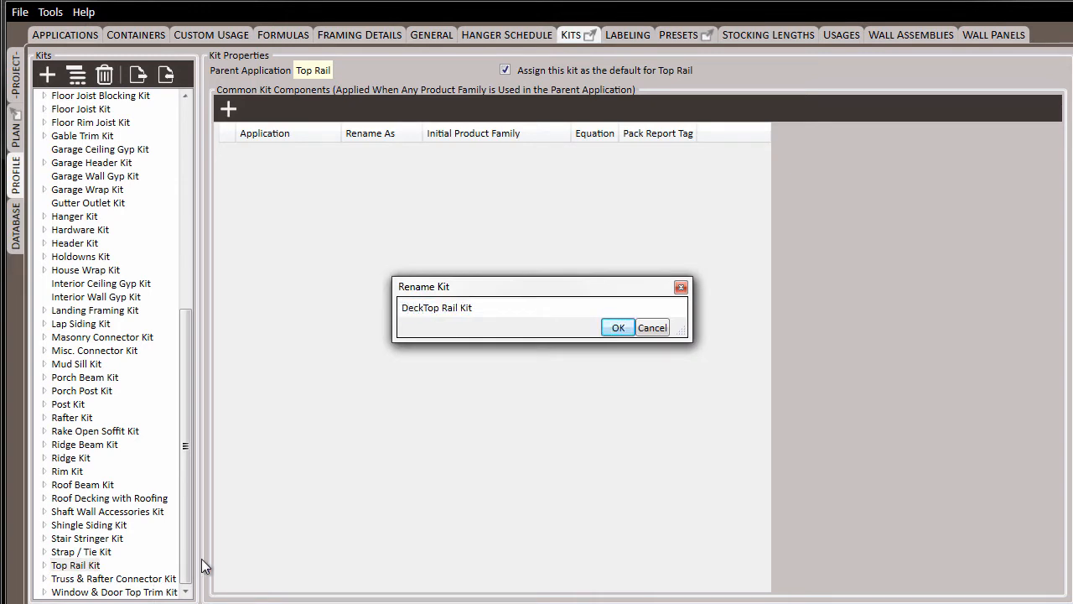
{"action": "key", "text": "Return"}
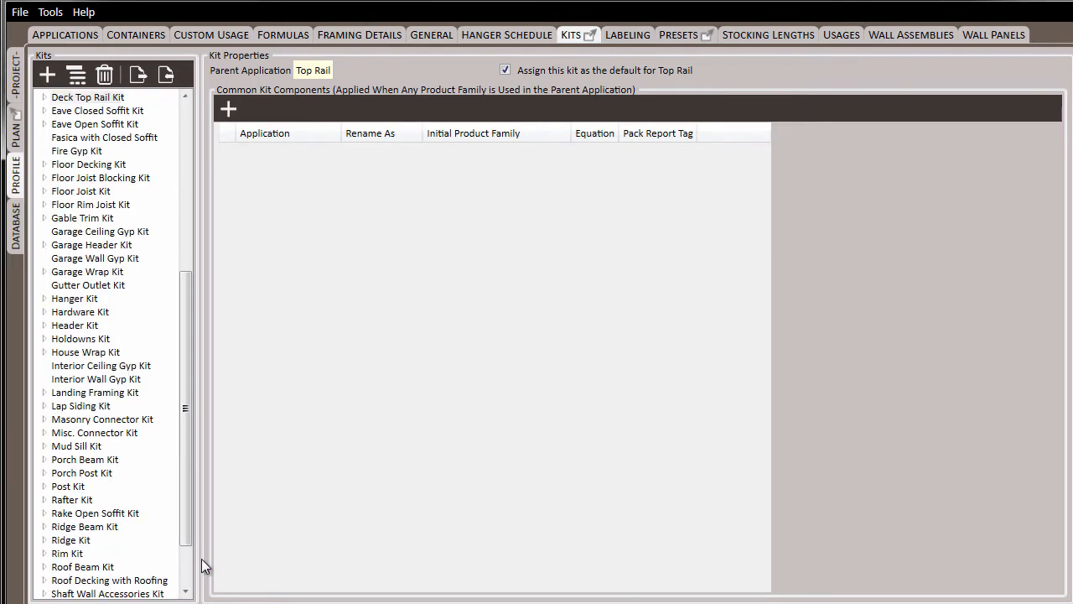
Rename the 1x3 kit usage under the Deck Top Rail Kit as "Lumber Products"
{"action": "left_click_drag", "start_coordinate": [187, 361], "coordinate": [179, 284]}
{"action": "left_click", "coordinate": [74, 238]}
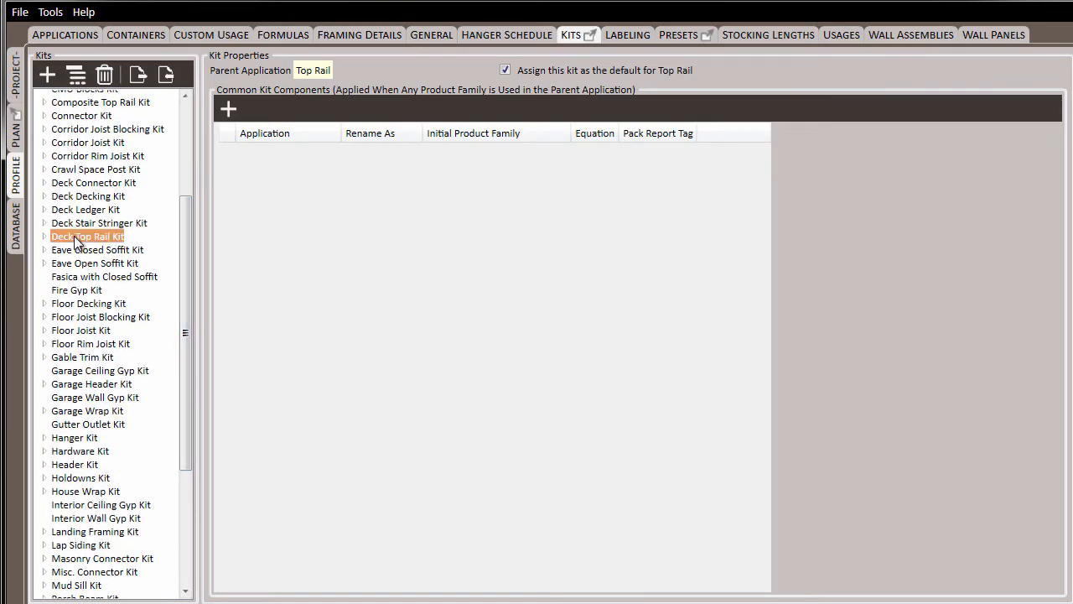
{"action": "left_click", "coordinate": [44, 236]}
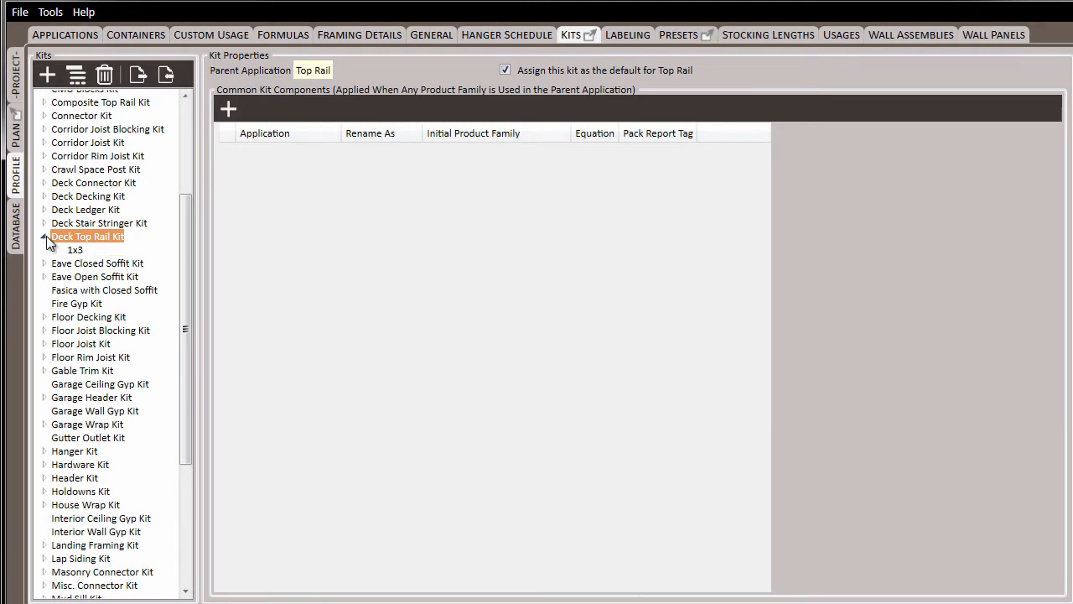
{"action": "left_click", "coordinate": [75, 250]}
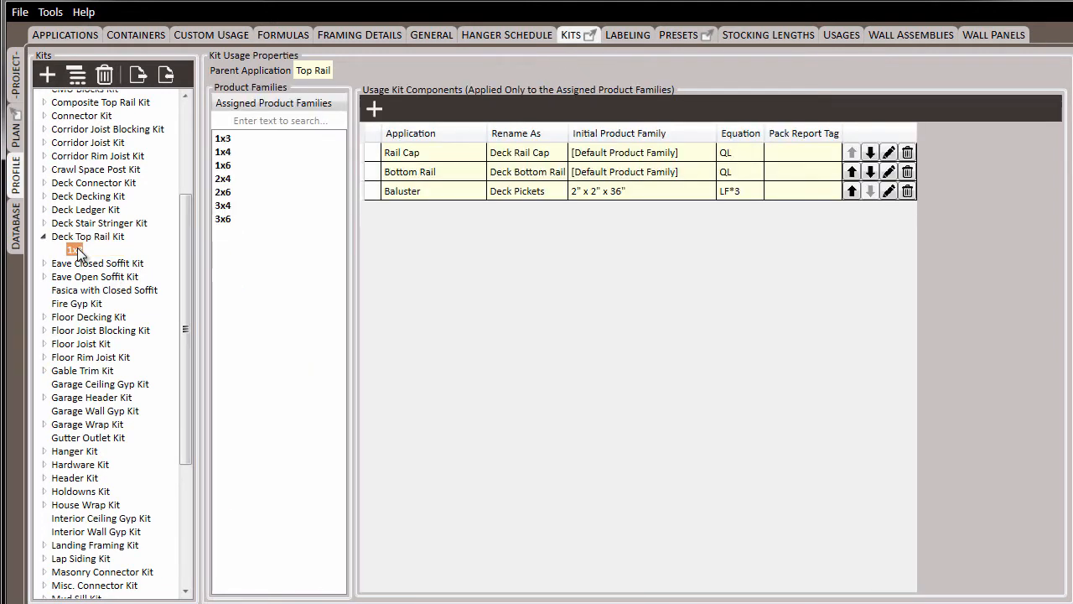
{"action": "right_click", "coordinate": [78, 249]}
{"action": "left_click", "coordinate": [126, 255]}
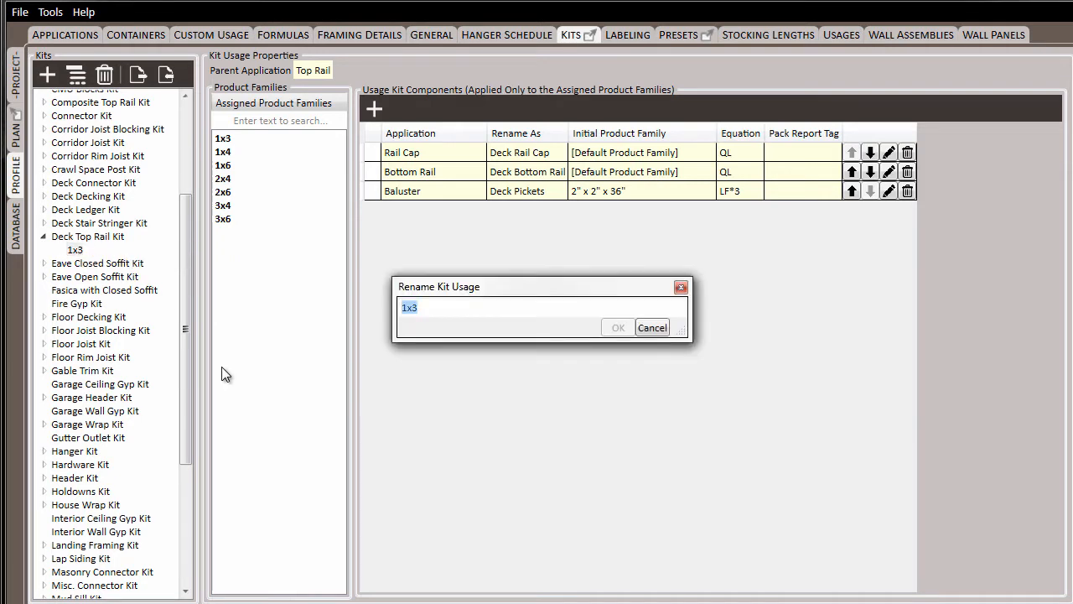
{"action": "type", "text": "Lumber P"}
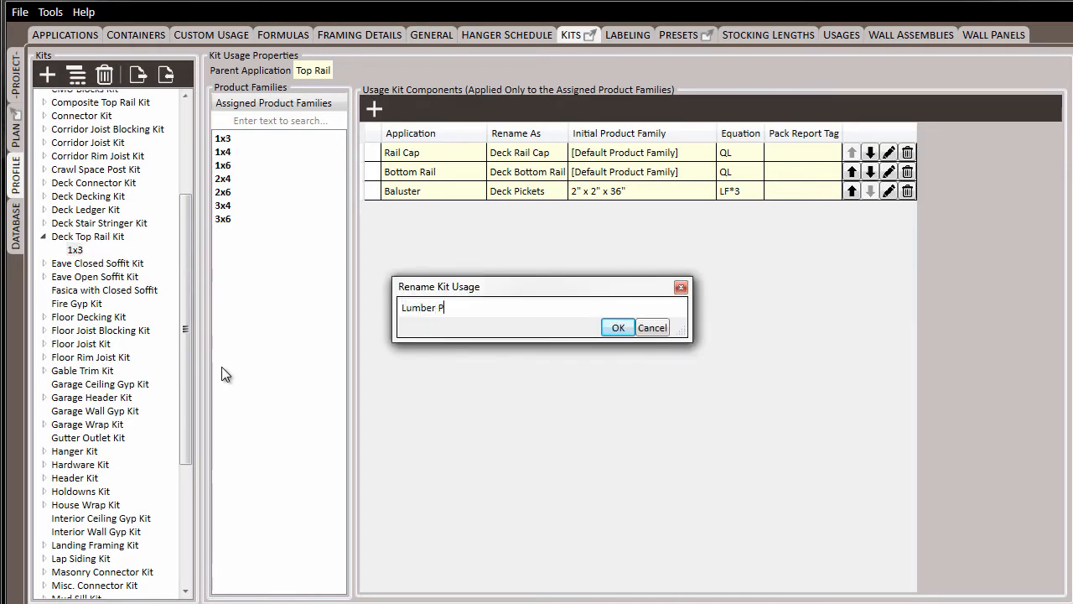
{"action": "type", "text": "roducts"}
{"action": "key", "text": "Return"}
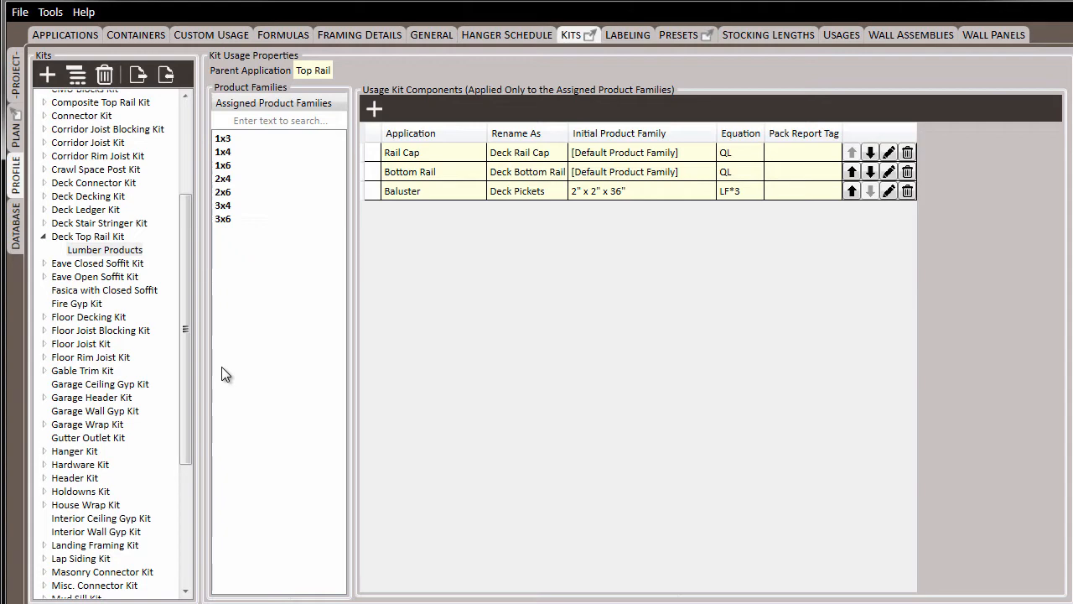
Delete the Ceiling Gyp - Sloped Kit from the kit list
{"action": "left_click_drag", "start_coordinate": [187, 318], "coordinate": [199, 219]}
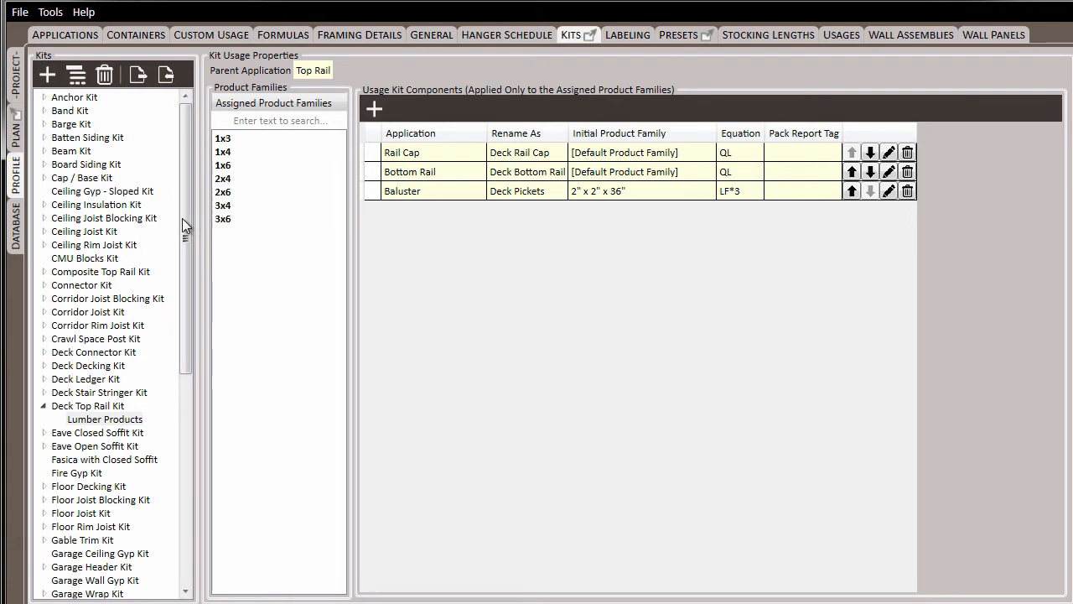
{"action": "left_click", "coordinate": [116, 195]}
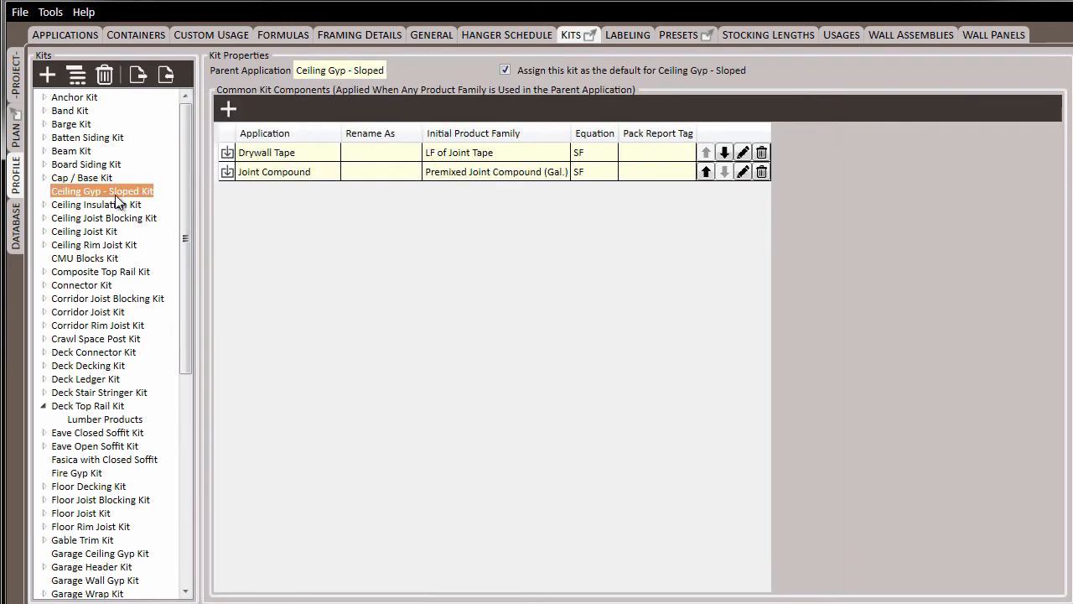
{"action": "left_click", "coordinate": [104, 76]}
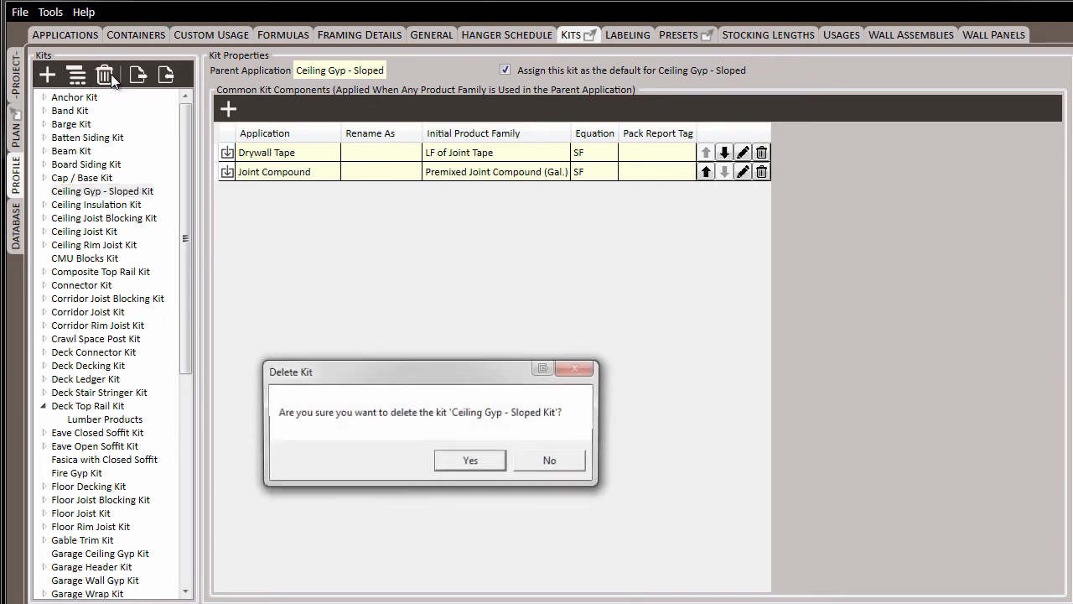
{"action": "left_click", "coordinate": [459, 461]}
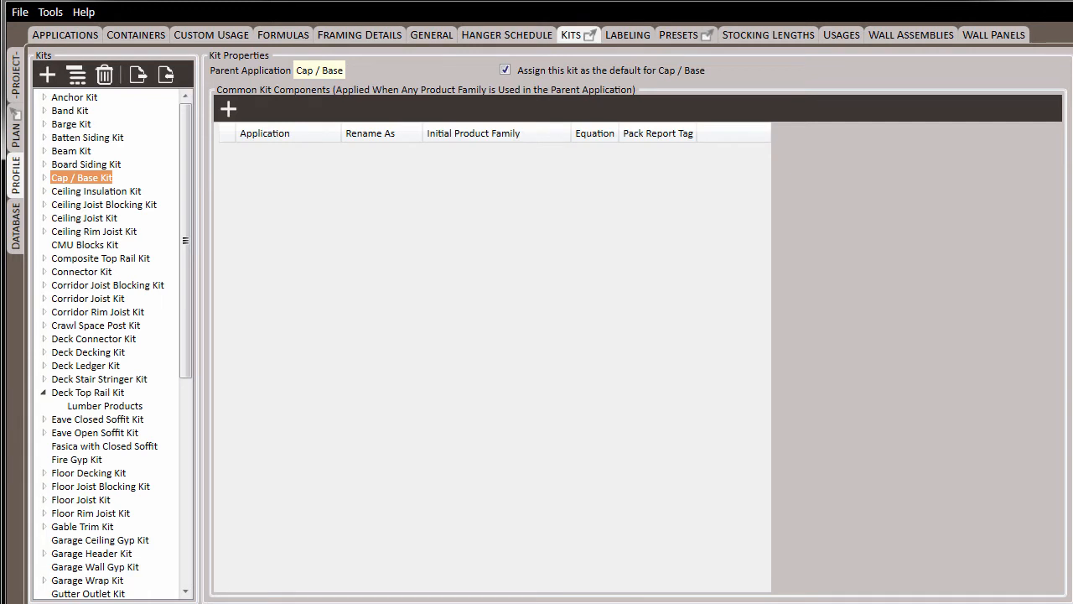
Delete the 5/8" Clips usage from the Roof Decking with Roofing kit
{"action": "left_click_drag", "start_coordinate": [183, 227], "coordinate": [177, 461]}
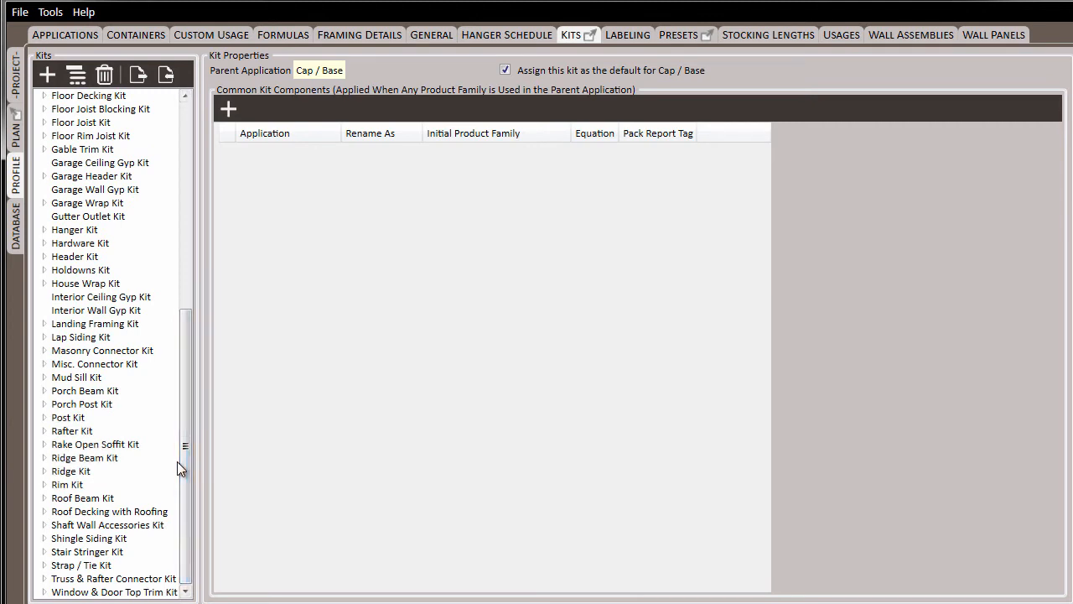
{"action": "left_click", "coordinate": [44, 512]}
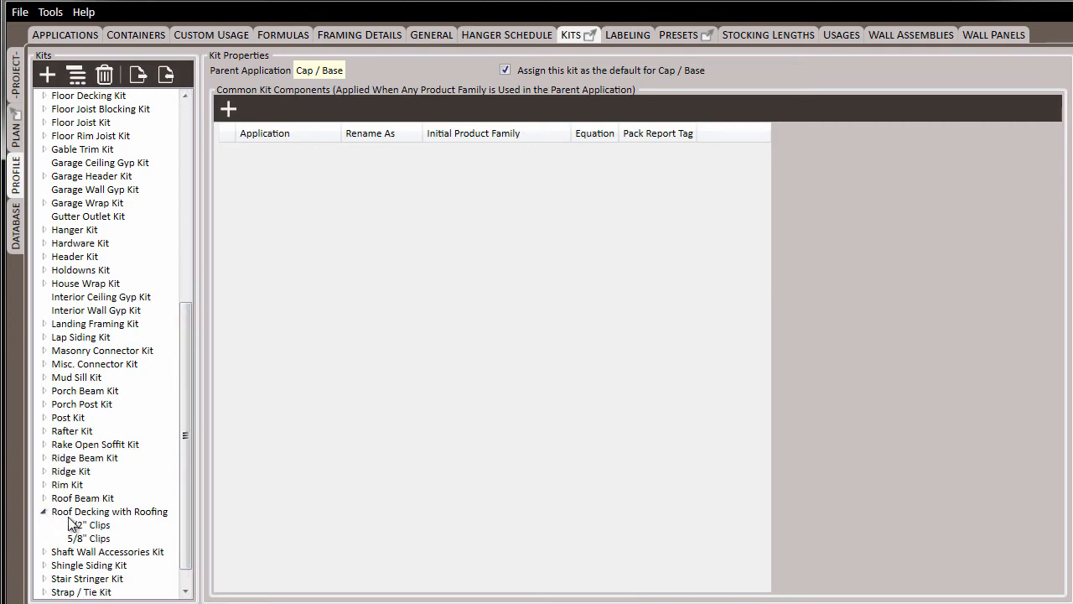
{"action": "left_click", "coordinate": [100, 541]}
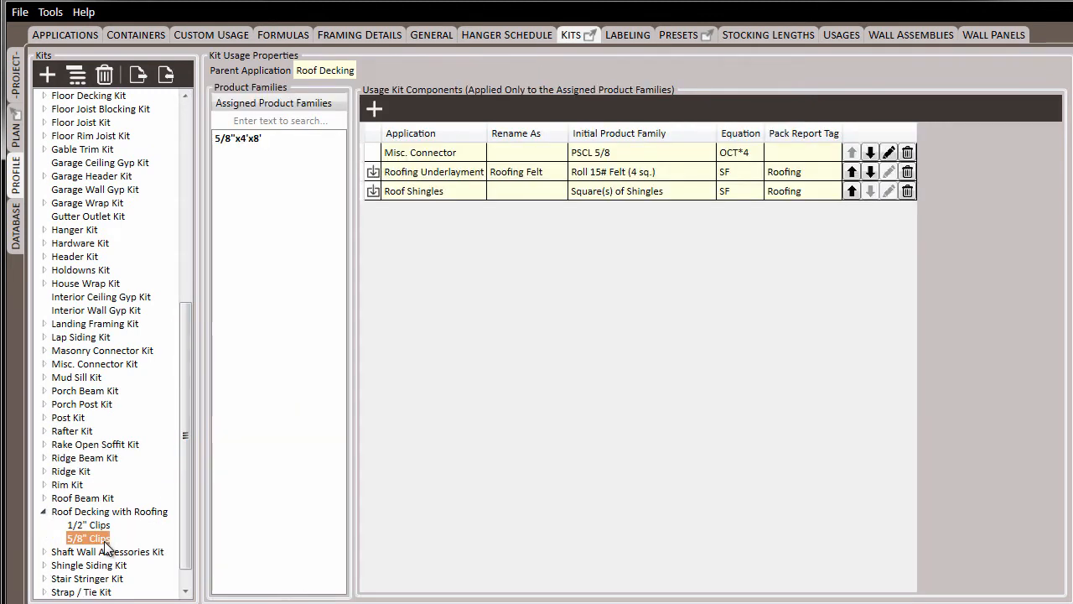
{"action": "left_click", "coordinate": [104, 75]}
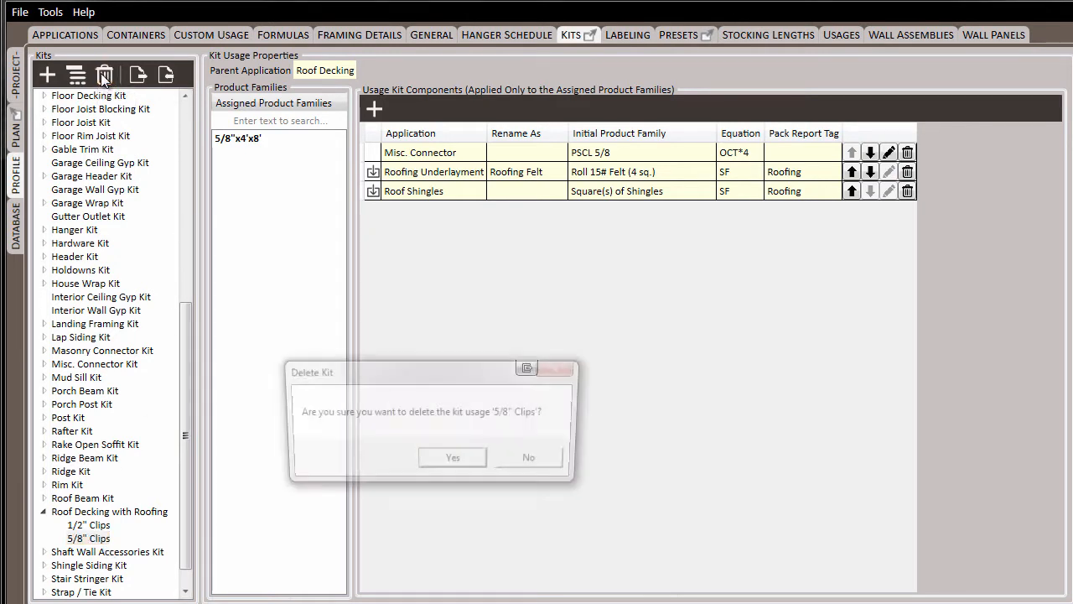
{"action": "left_click", "coordinate": [453, 461]}
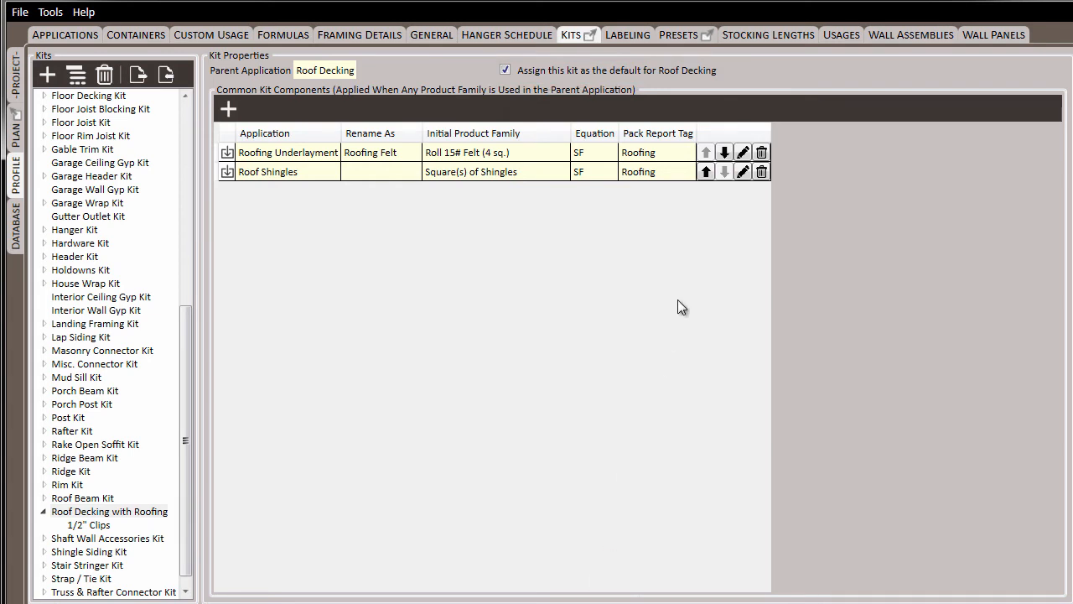
Review the Roofing Underlayment component's settings in the Roof Decking with Roofing kit, and delete that common component
{"action": "left_click", "coordinate": [744, 154]}
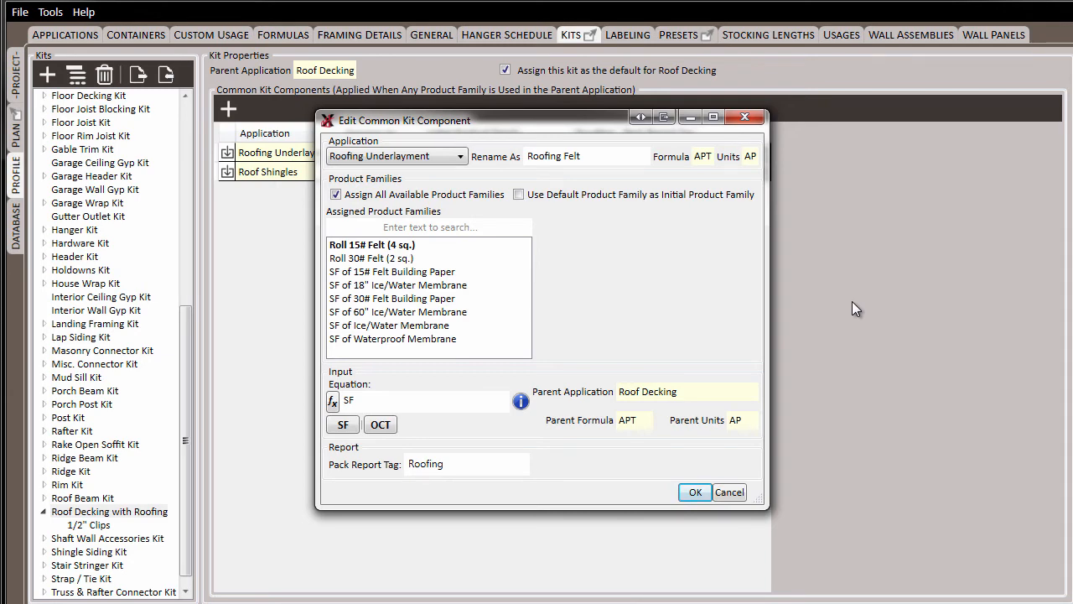
{"action": "left_click", "coordinate": [742, 493]}
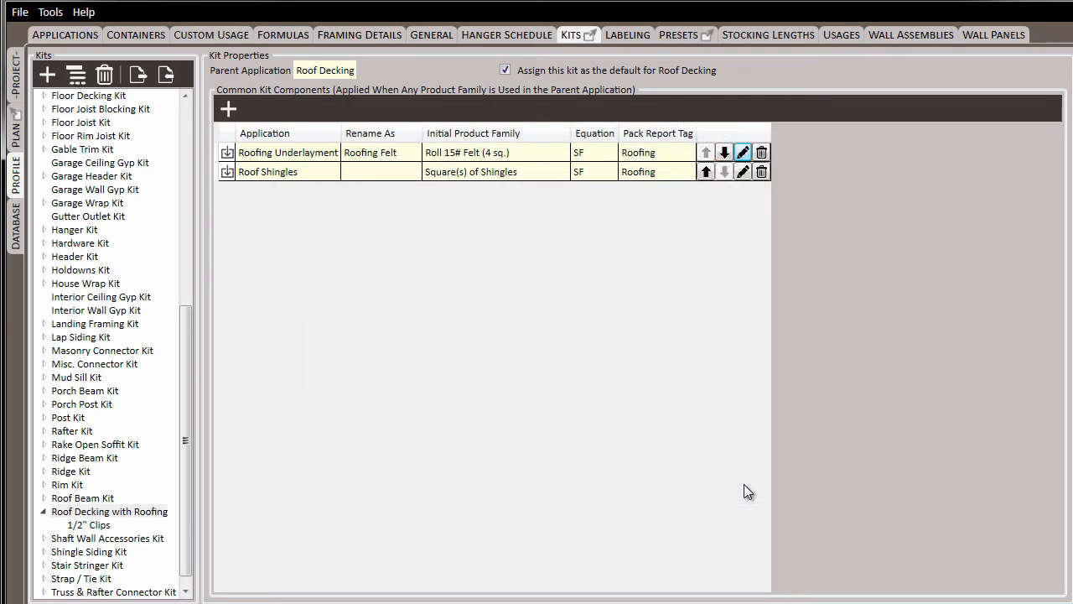
{"action": "left_click", "coordinate": [762, 154]}
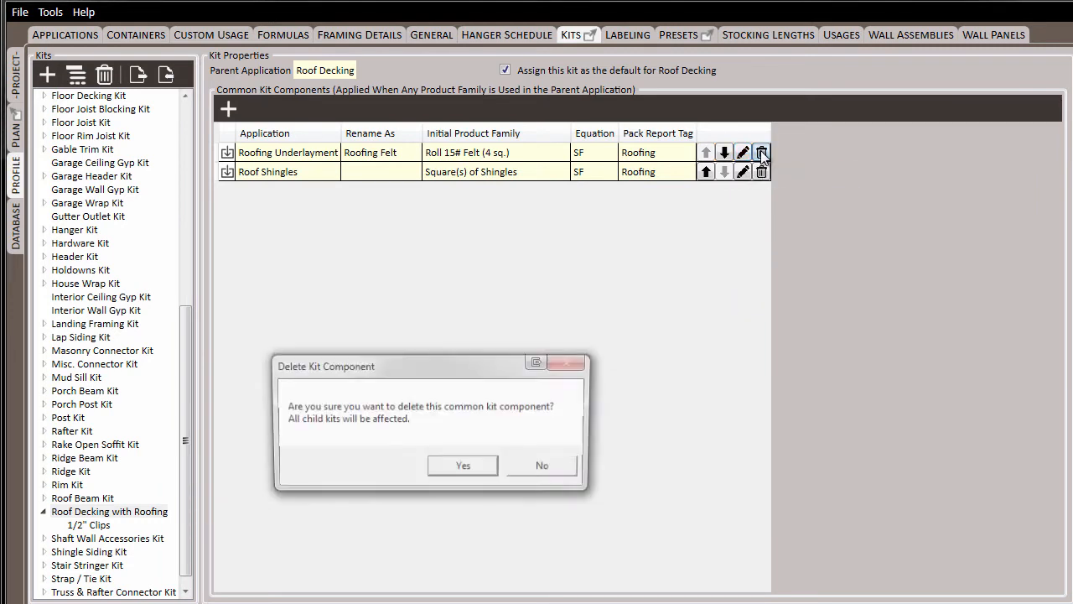
{"action": "left_click", "coordinate": [463, 468]}
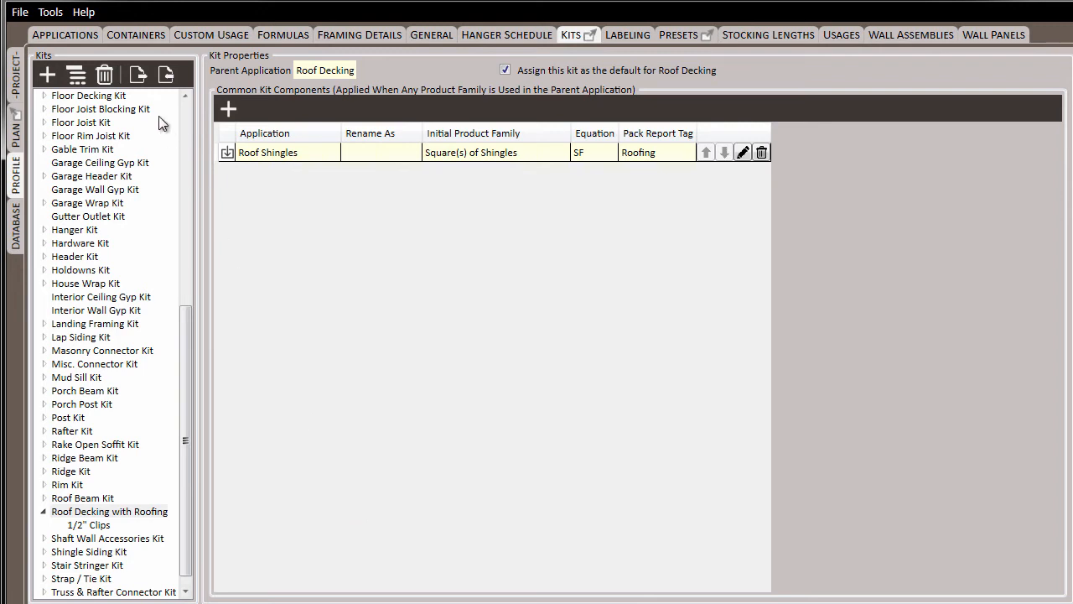
Export the kits filtered by "Roof Decking" to the Desktop as a Kits XML file named "Roof Decking Kits"
{"action": "left_click", "coordinate": [140, 75]}
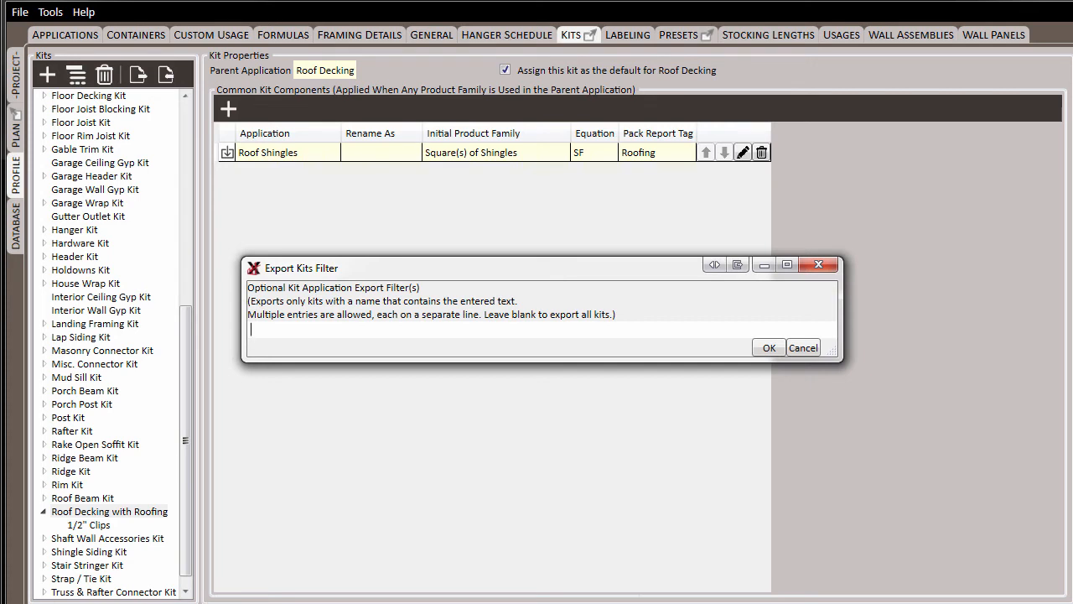
{"action": "type", "text": "Roof Decking"}
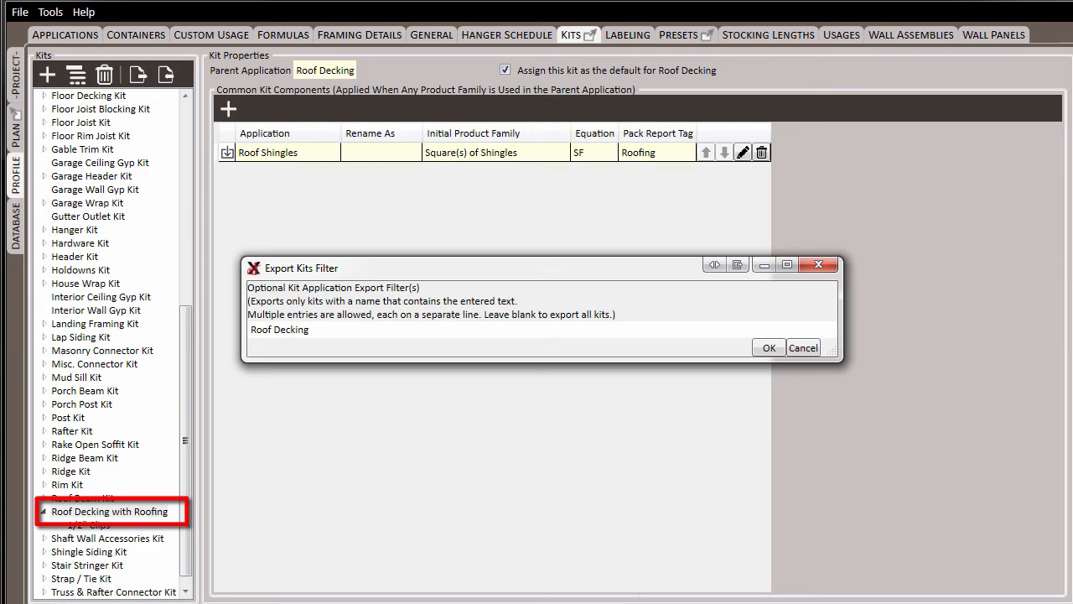
{"action": "left_click", "coordinate": [770, 348]}
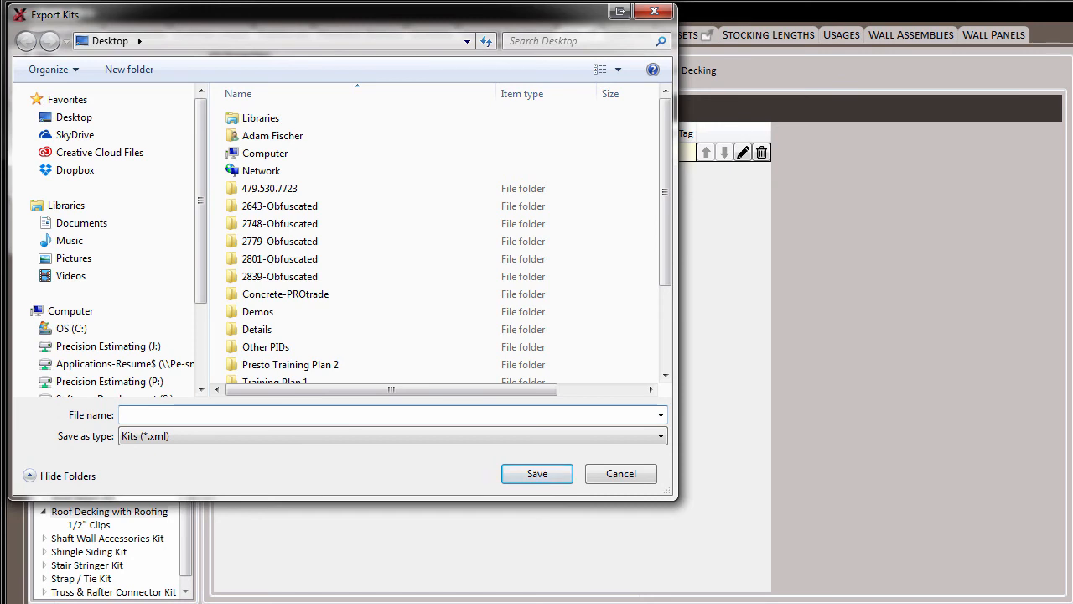
{"action": "type", "text": "Roof Dec"}
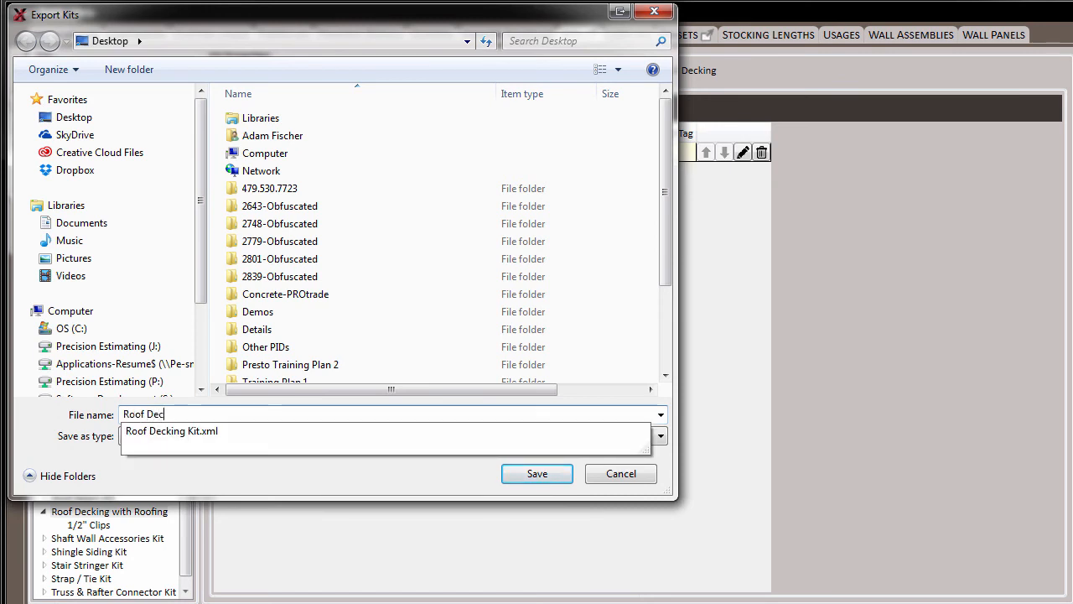
{"action": "type", "text": "king Kits"}
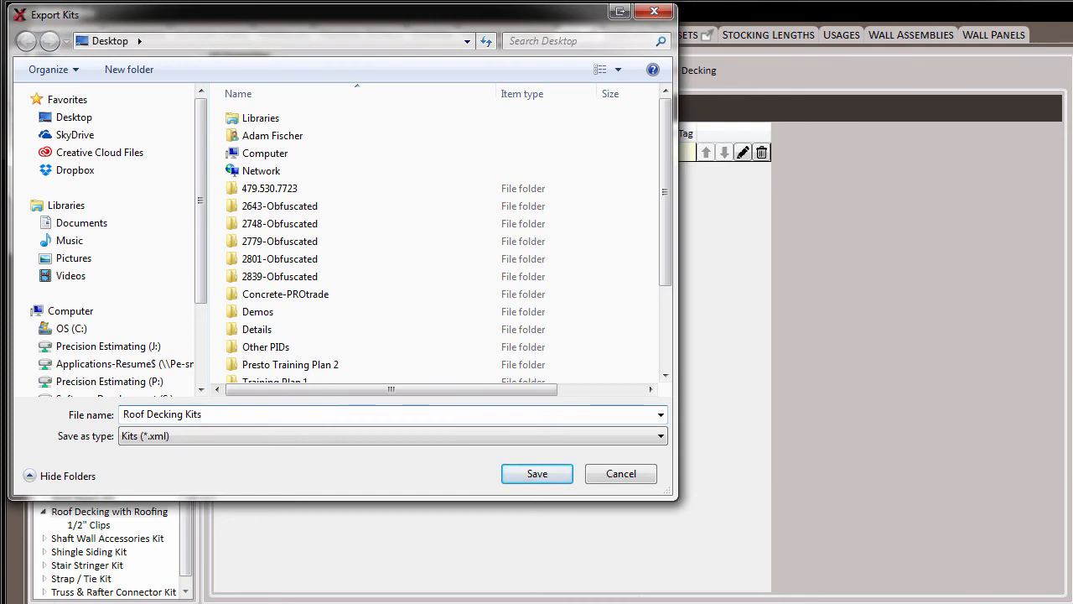
{"action": "left_click", "coordinate": [556, 475]}
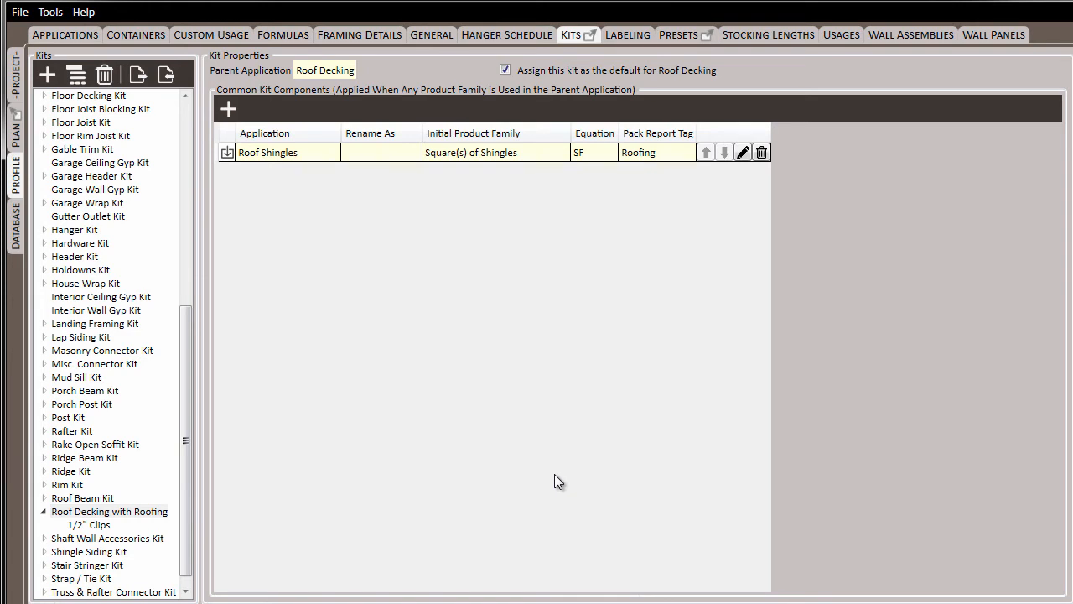
Import the kits from Roof Decking Kits.xml on the Desktop
{"action": "left_click", "coordinate": [166, 77]}
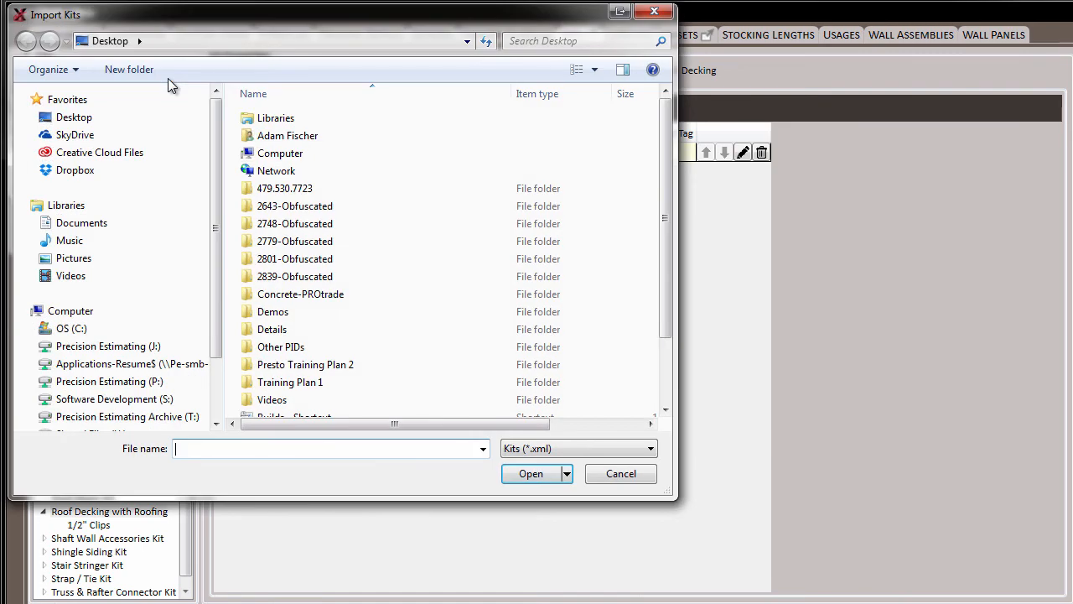
{"action": "left_click", "coordinate": [385, 226]}
{"action": "scroll", "coordinate": [377, 255], "scroll_direction": "down", "scroll_amount": 2}
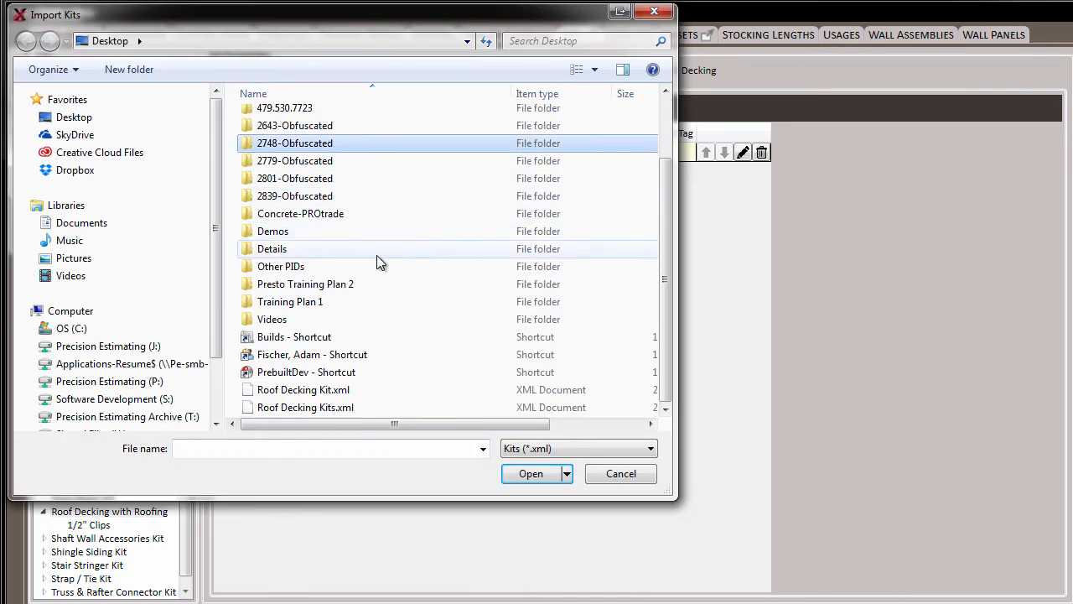
{"action": "left_click", "coordinate": [361, 409]}
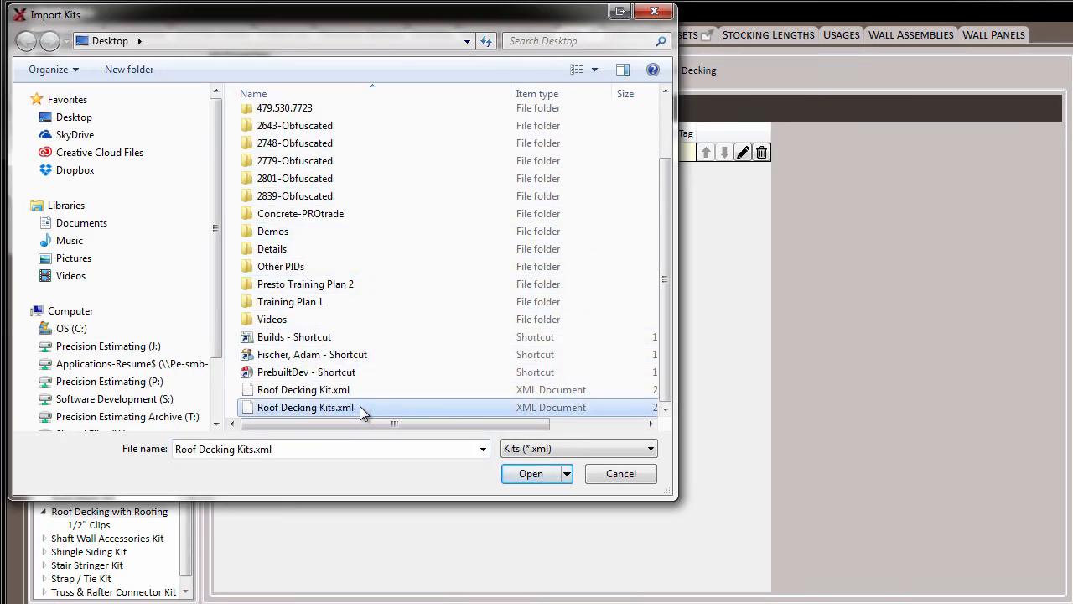
{"action": "left_click", "coordinate": [532, 475]}
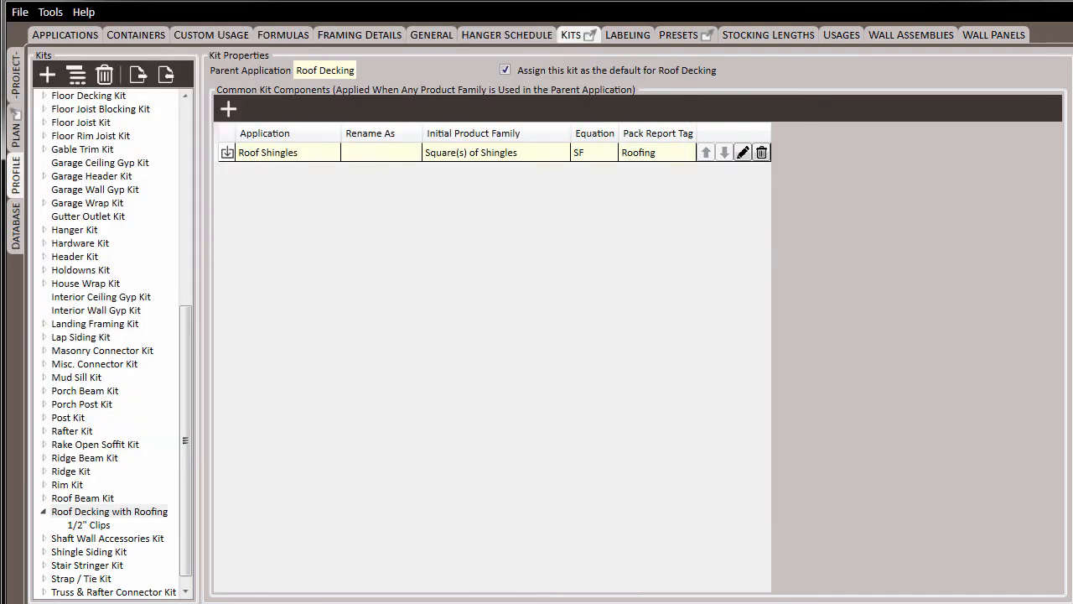